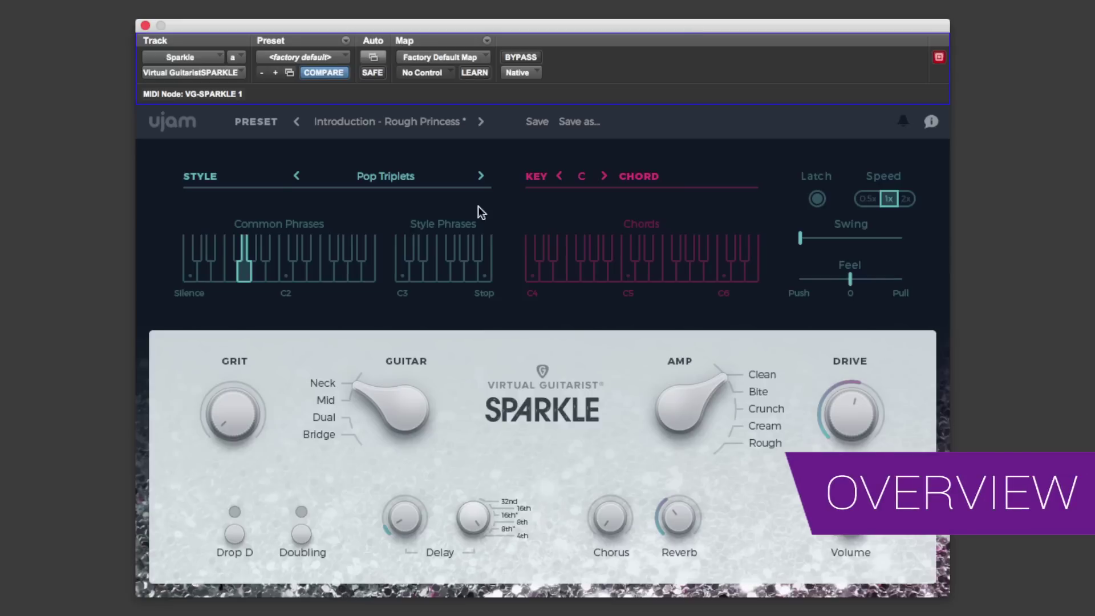
Keep Pop Triplets as the style, then play an E minor and an F major chord
left_click(408, 181)
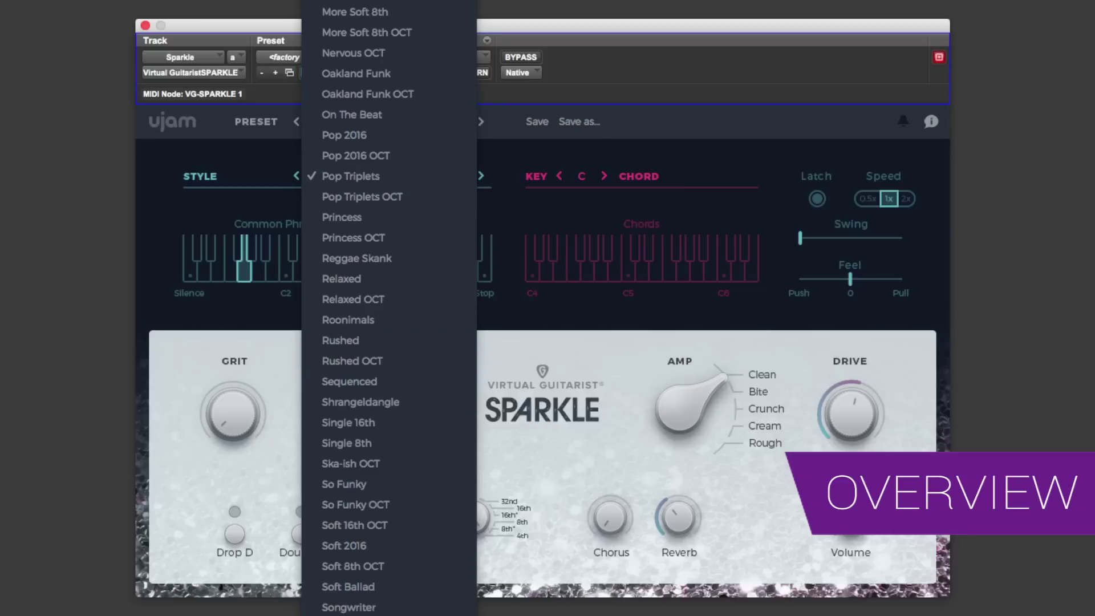
left_click(520, 203)
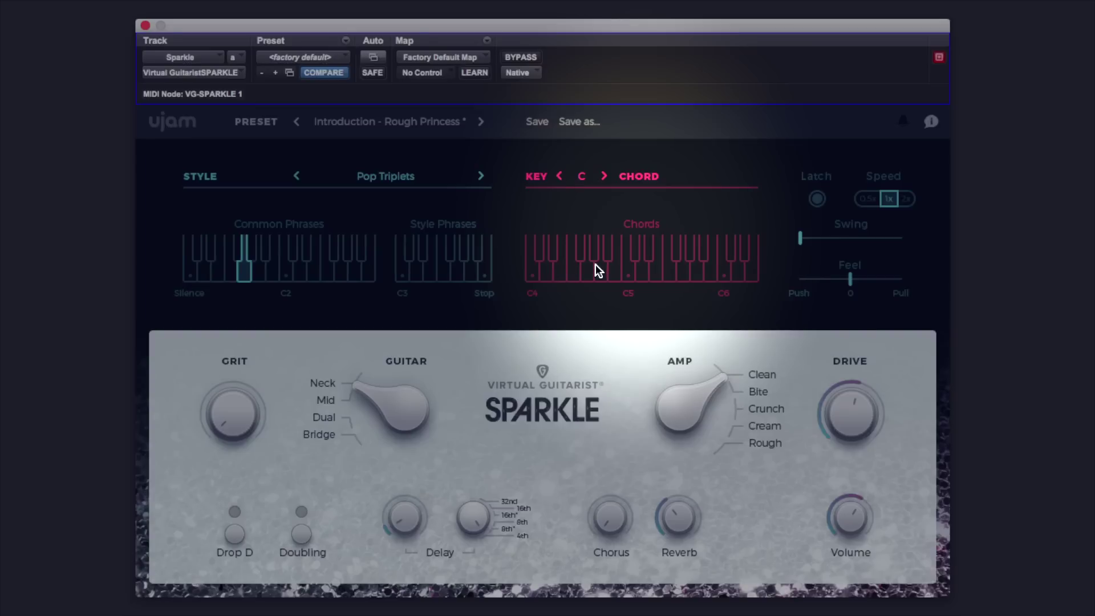
left_click(561, 271)
left_click(574, 276)
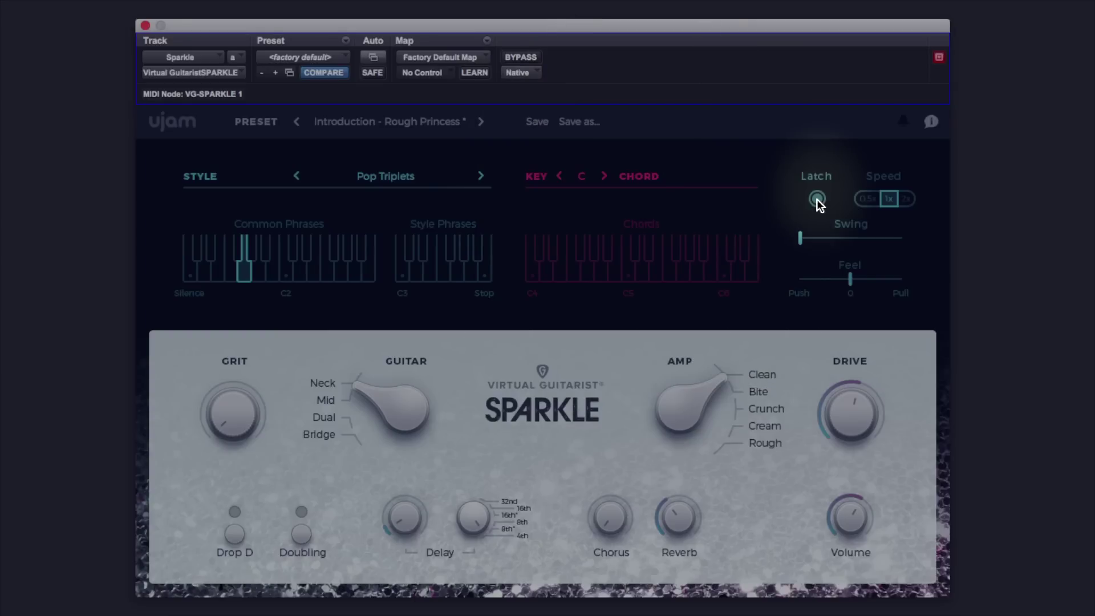
Move from F major to a held G major chord, trying two common phrases before Silence
left_click(576, 273)
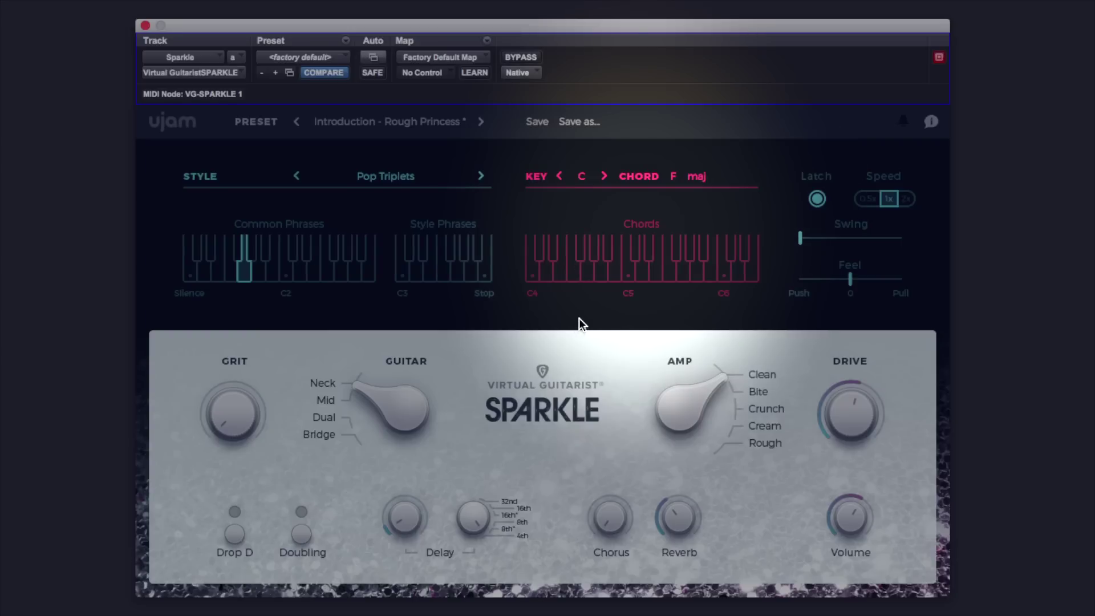
left_click(586, 273)
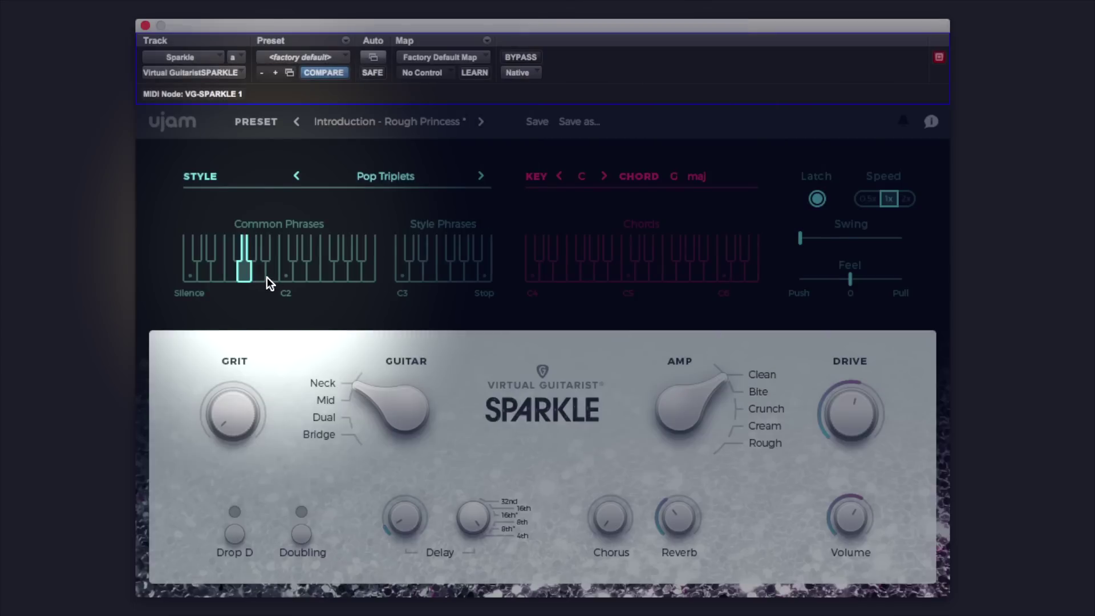
left_click(266, 274)
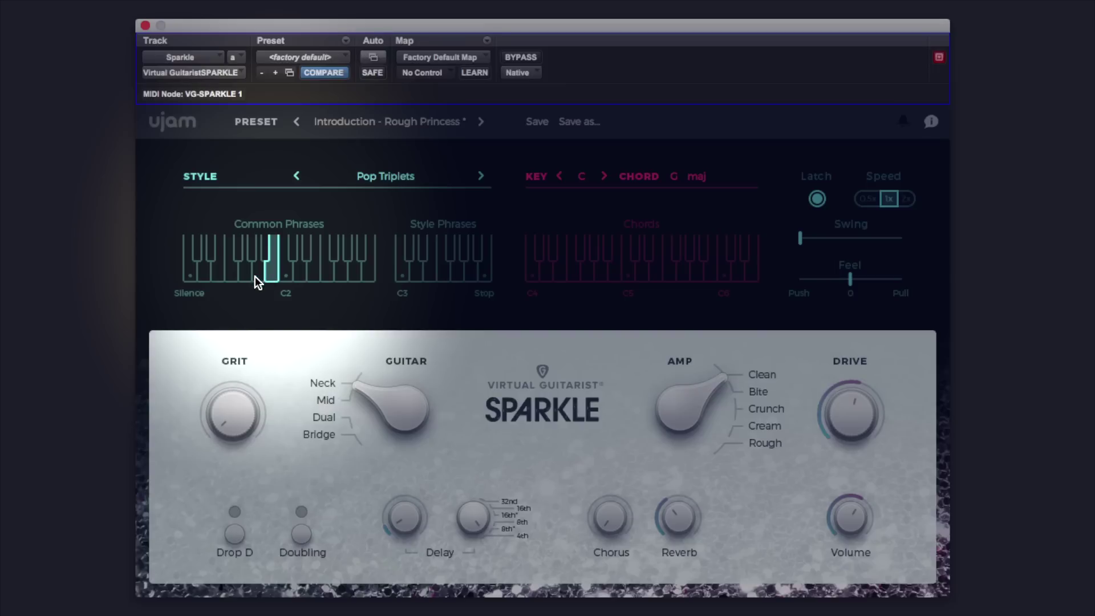
left_click(222, 275)
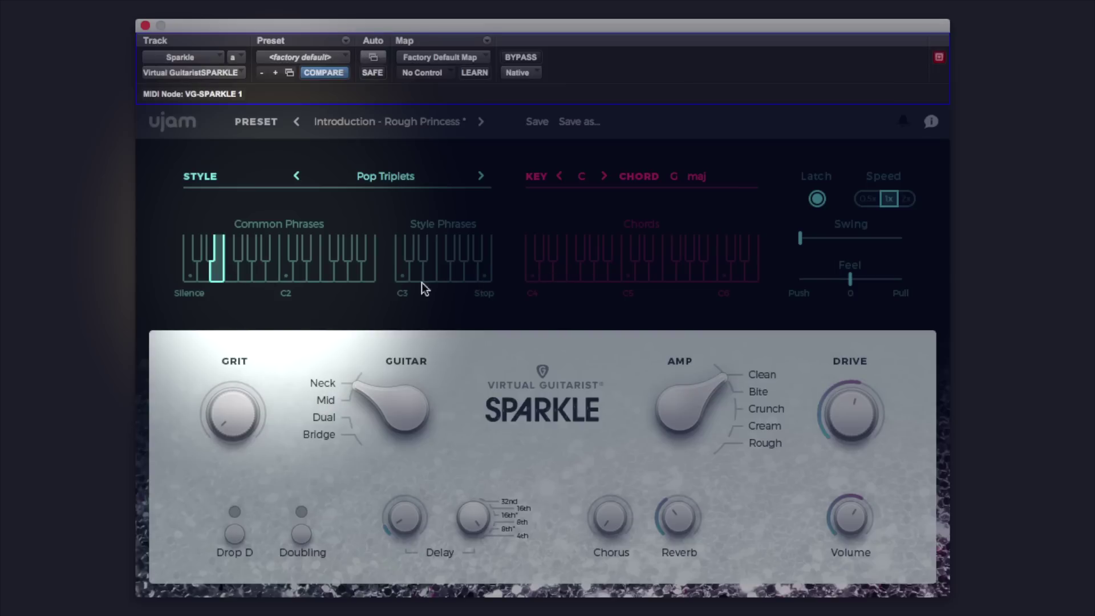
left_click(193, 272)
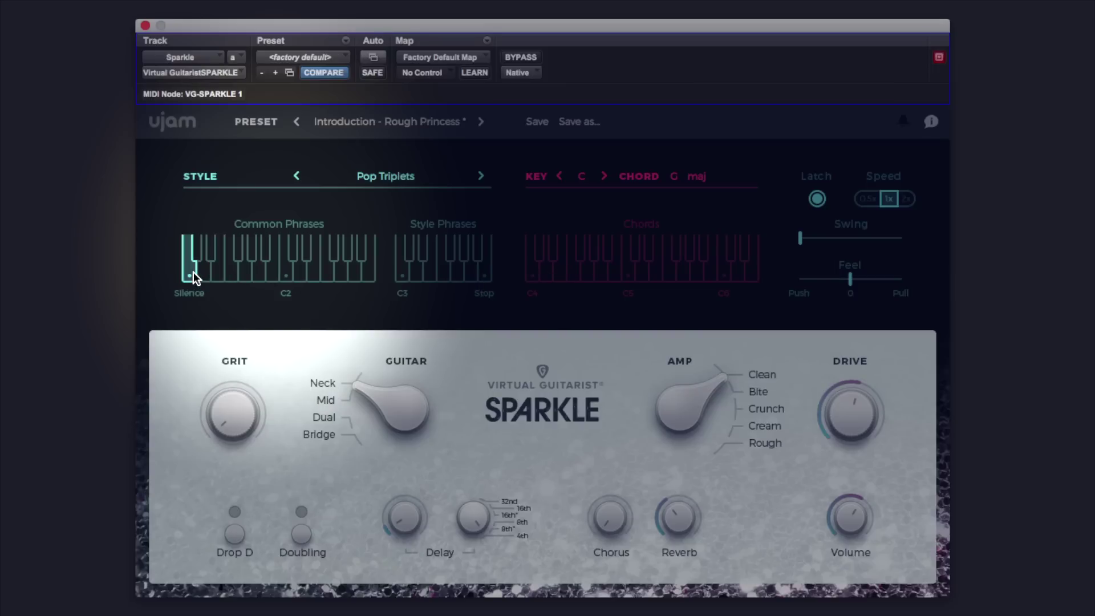
Toggle Latch off so chords no longer latch
left_click(818, 198)
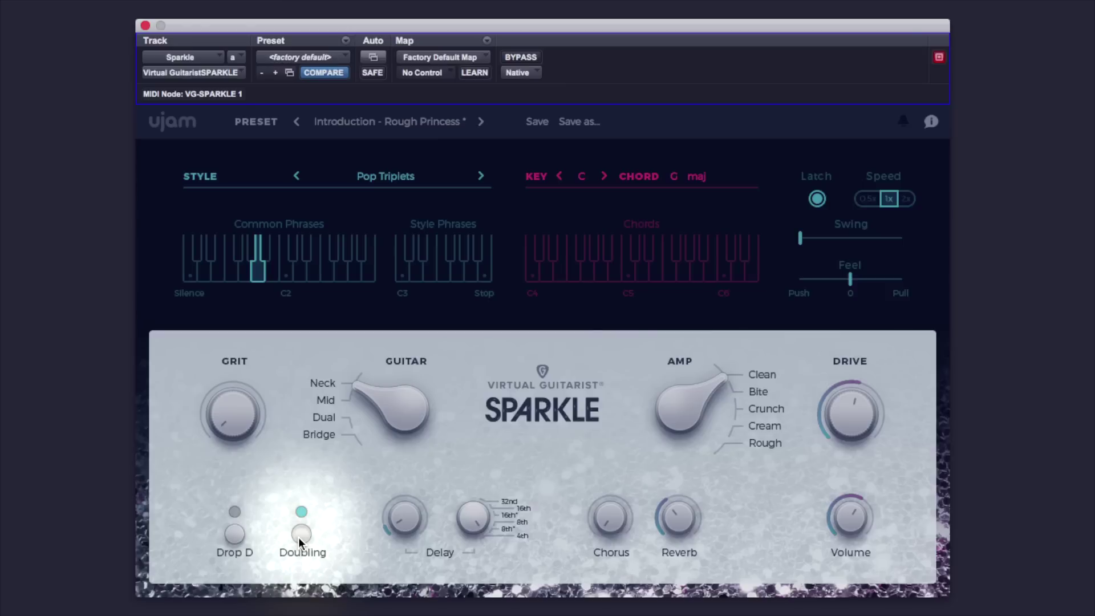
Turn Delay up to about 9 o'clock and Chorus to about 11 o'clock
left_click_drag(401, 531, 409, 455)
mouse_move(605, 473)
left_mouse_down()
mouse_move(610, 418)
mouse_move(612, 459)
left_mouse_up()
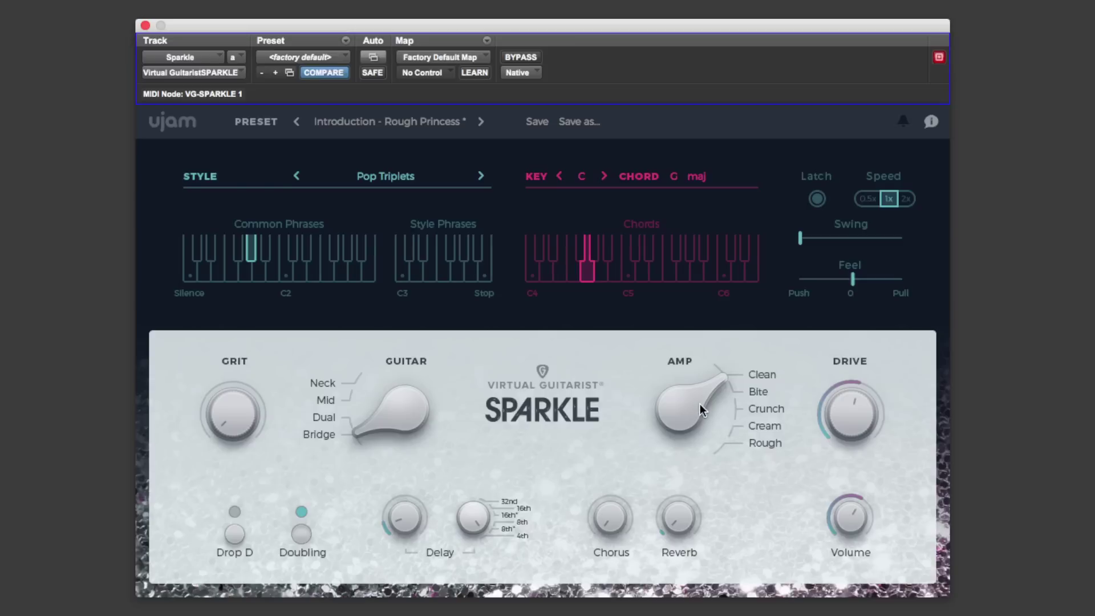
Set the amp to Crunch, lower Drive, and raise Chorus and Reverb
left_click_drag(714, 391, 742, 404)
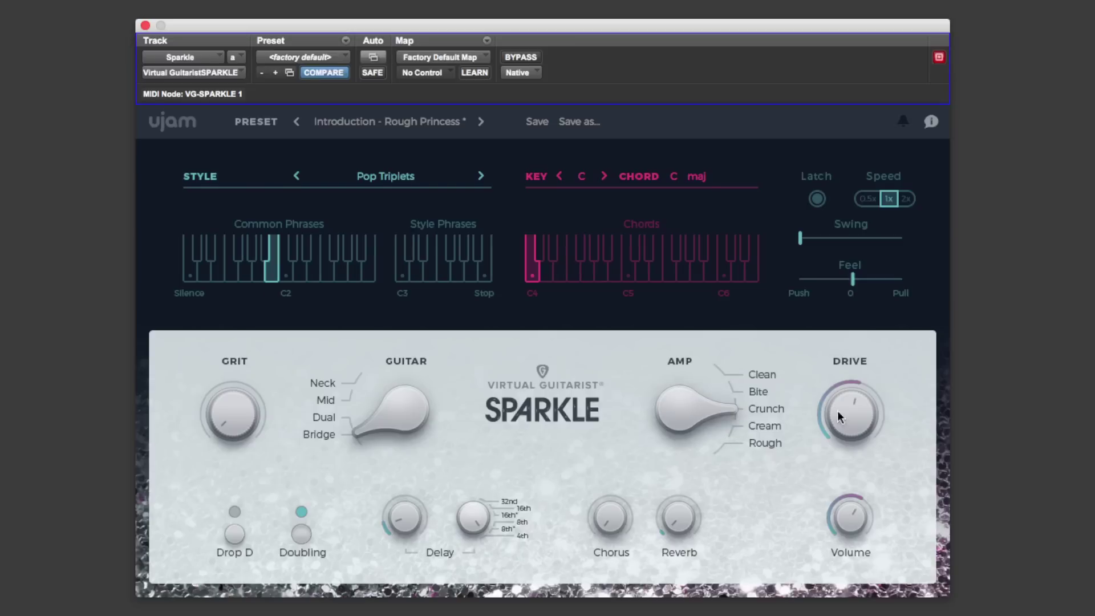
left_click_drag(864, 433, 849, 488)
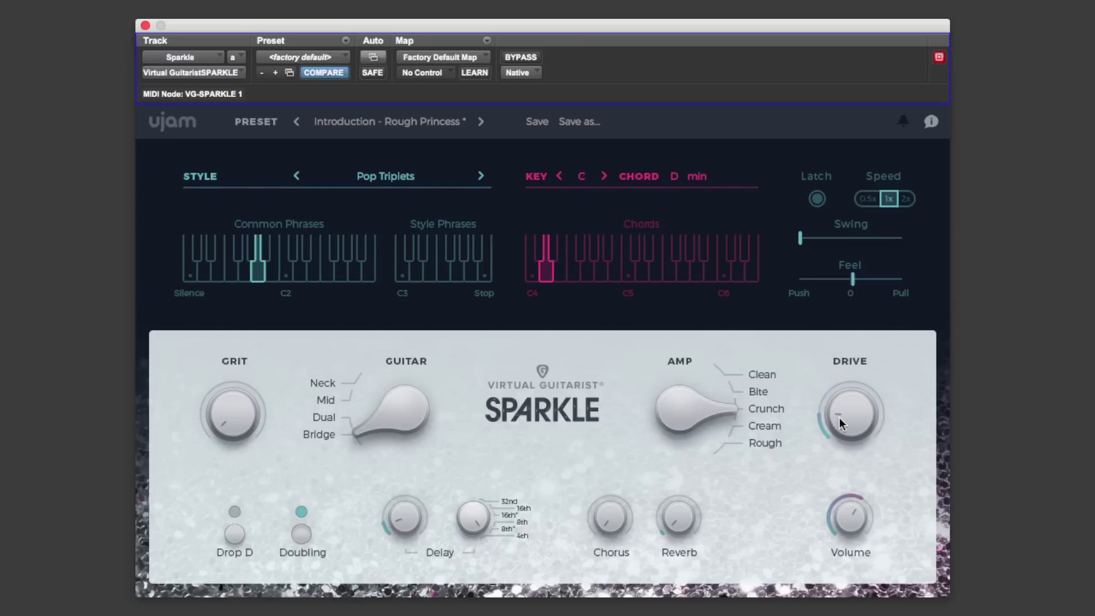
mouse_move(615, 521)
left_mouse_down()
mouse_move(613, 416)
mouse_move(610, 448)
left_mouse_up()
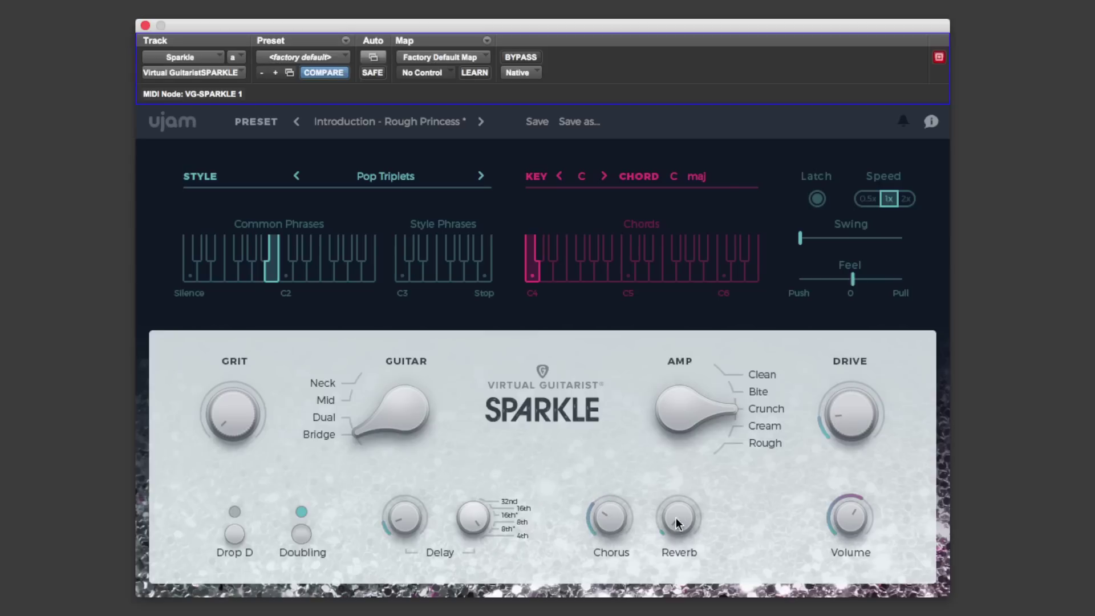
mouse_move(678, 516)
left_mouse_down()
mouse_move(677, 382)
mouse_move(672, 415)
left_mouse_up()
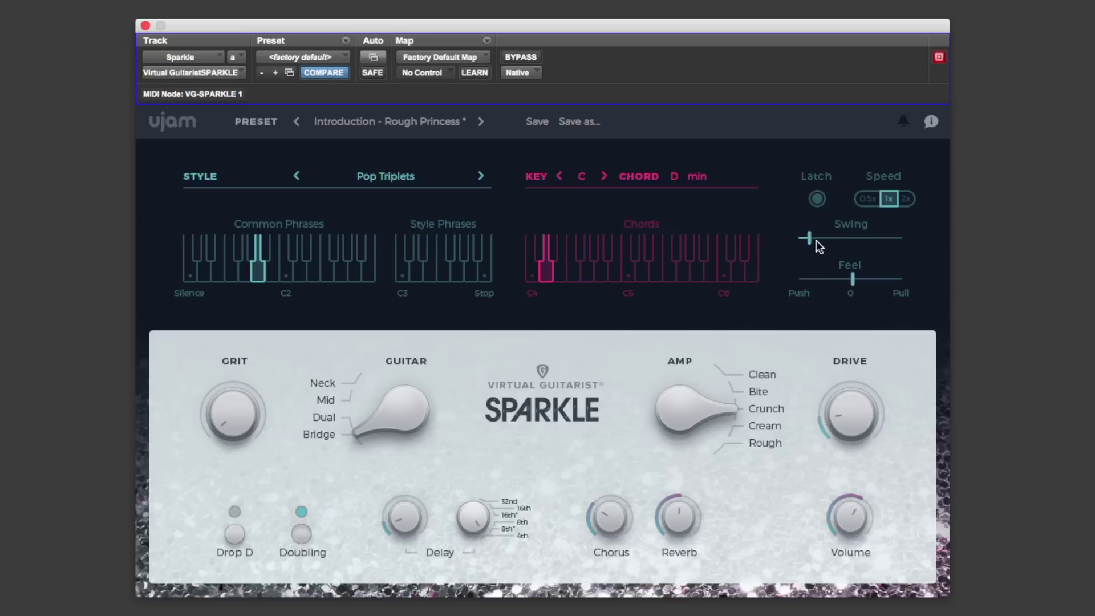
Add a little swing, then compare the Rough and Bite amp voicings
left_click_drag(835, 240, 861, 241)
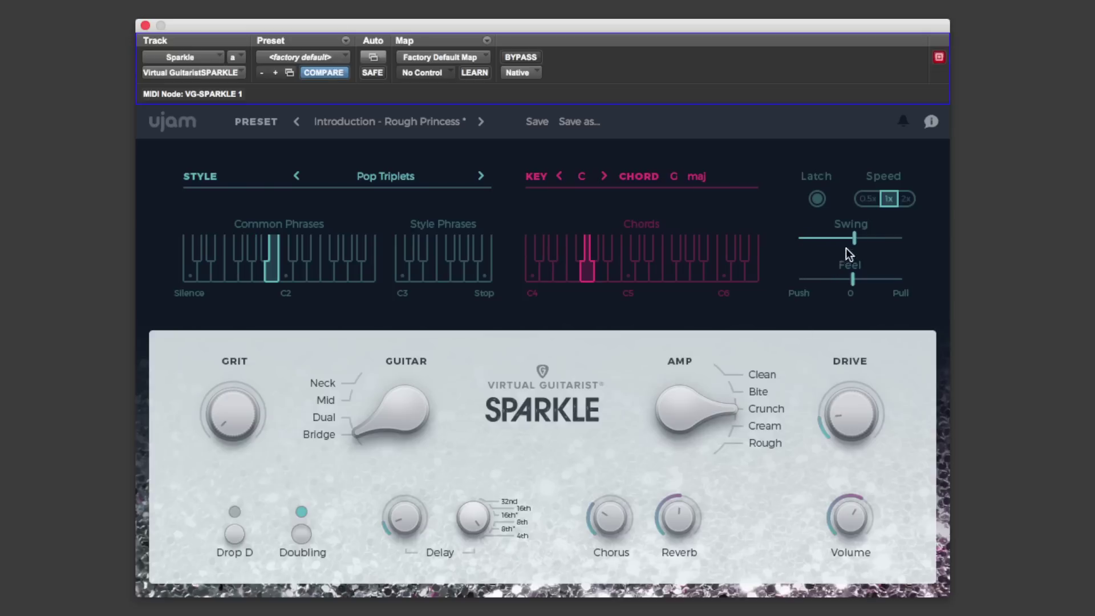
left_click_drag(830, 244, 832, 245)
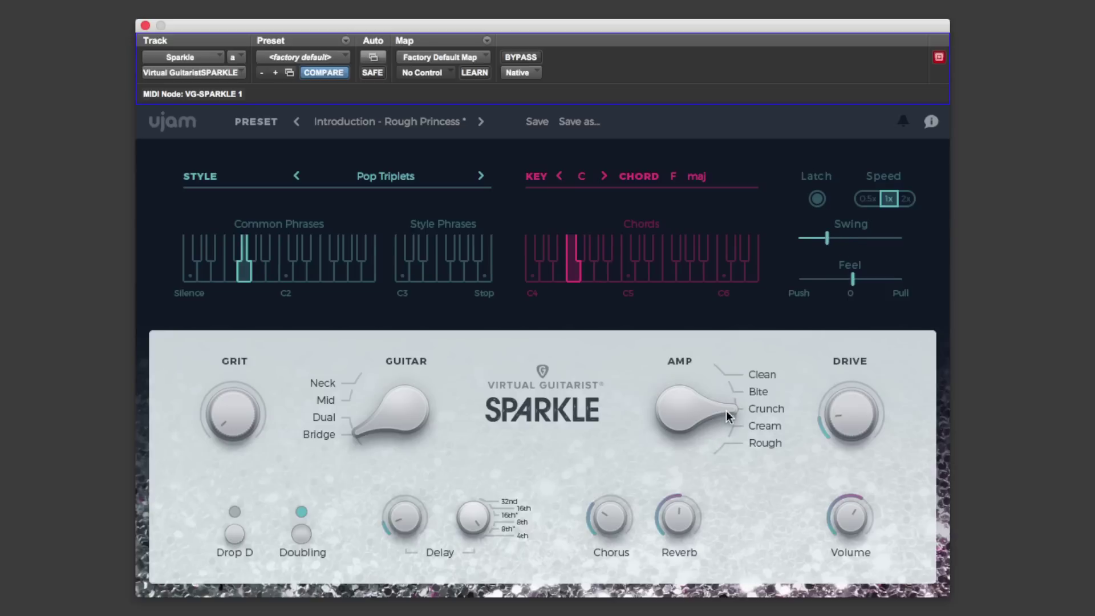
left_click_drag(721, 431, 726, 440)
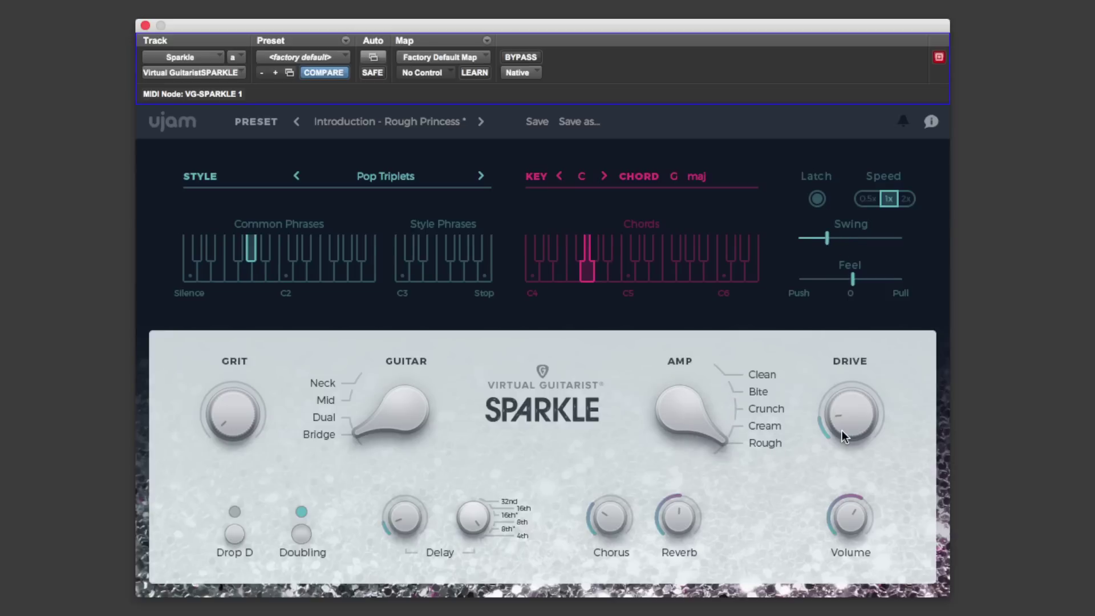
left_click_drag(726, 407, 743, 405)
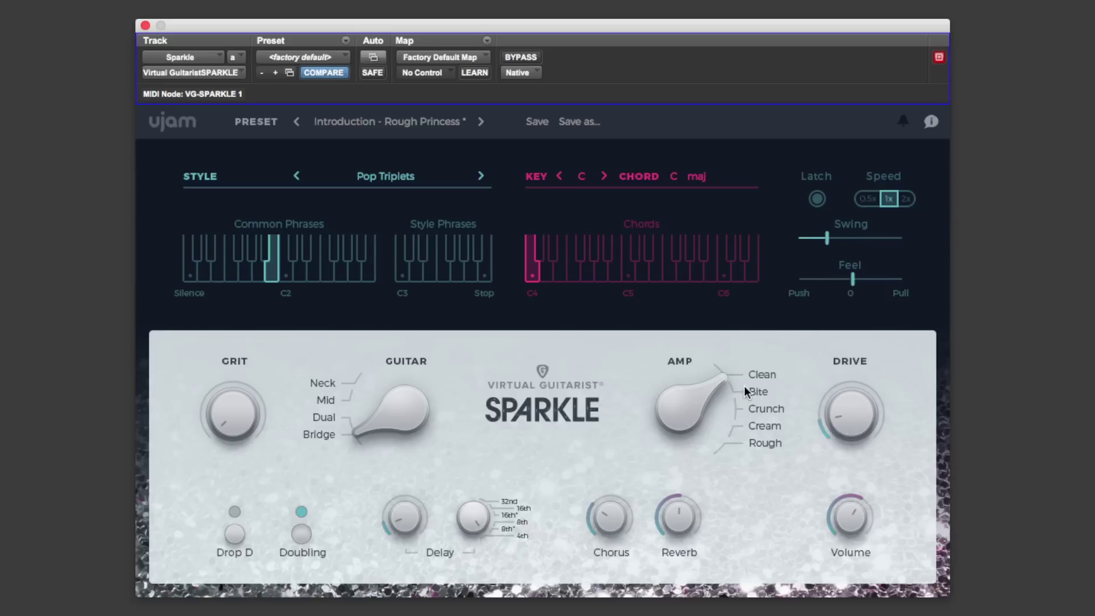